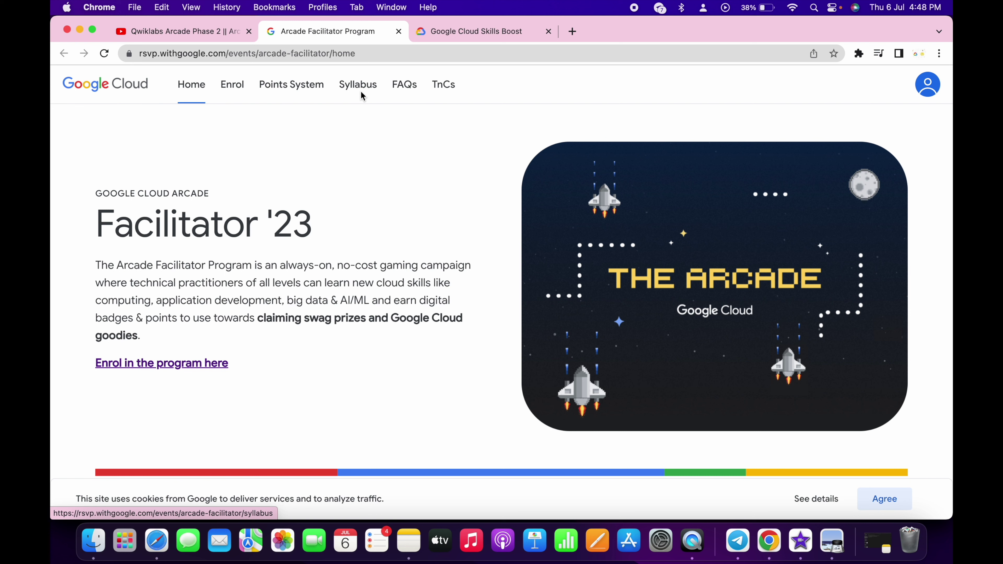
- Switch to the Google Cloud Skills Boost tab and open its profile page
left_click(472, 30)
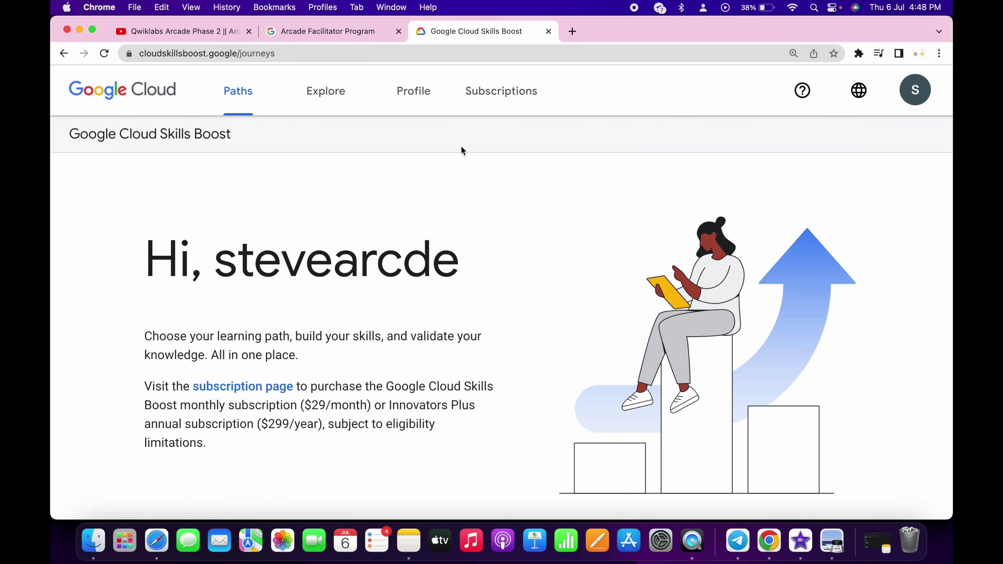
left_click(405, 95)
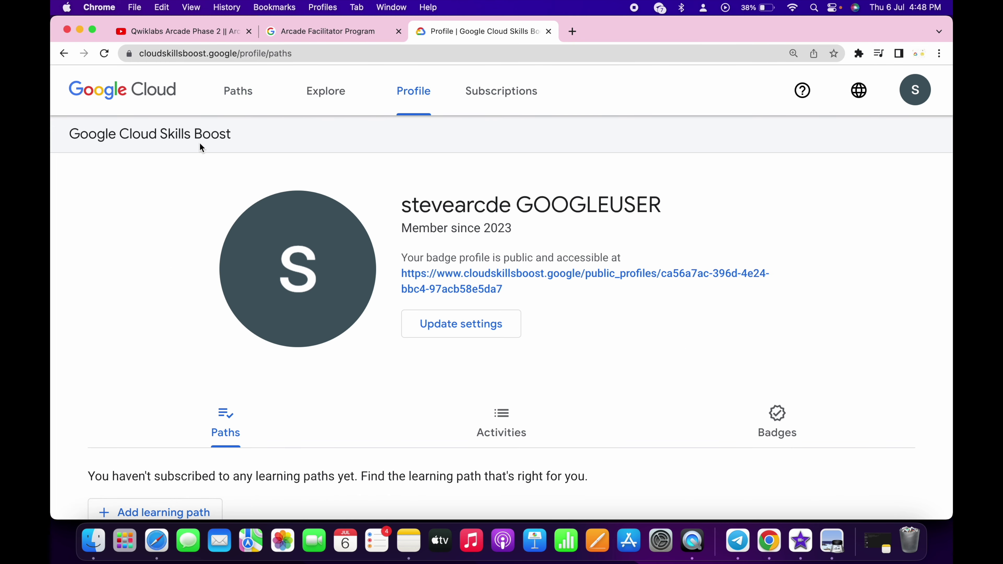
- Copy the Skills Boost account e-mail from the account panel, then bring up the Arcade site's guest verification
left_click(915, 90)
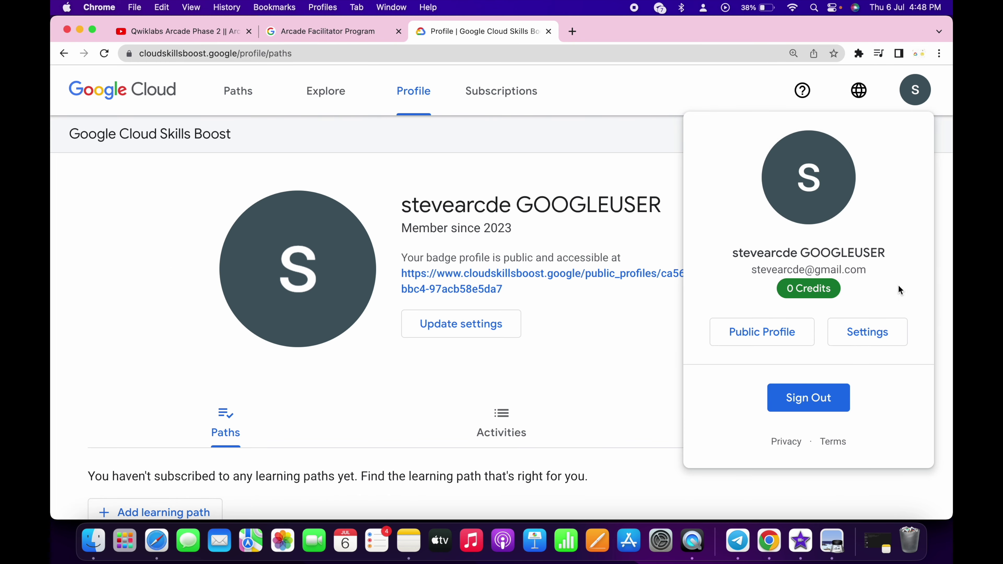
left_click_drag(748, 266, 875, 272)
key("super+c")
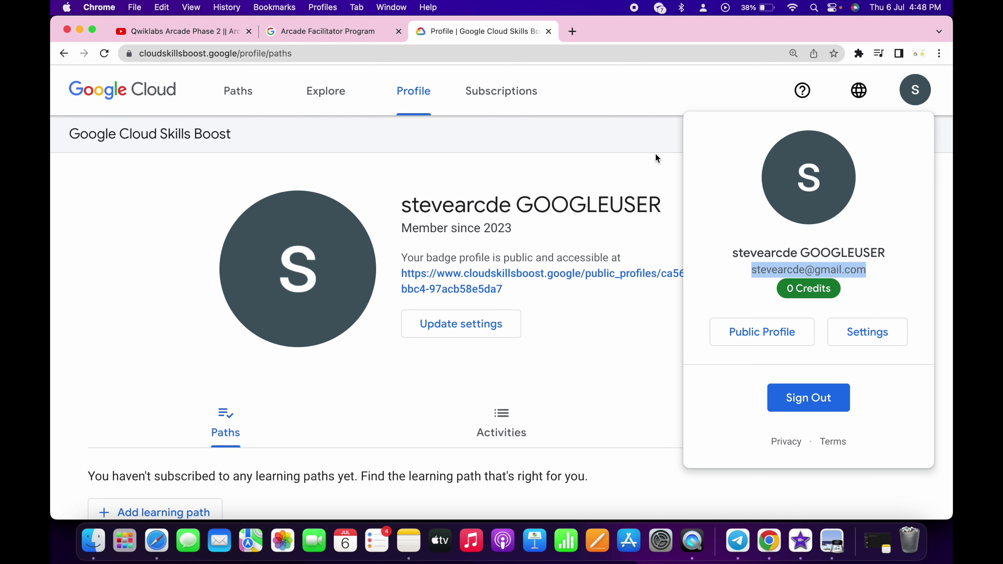
left_click(341, 32)
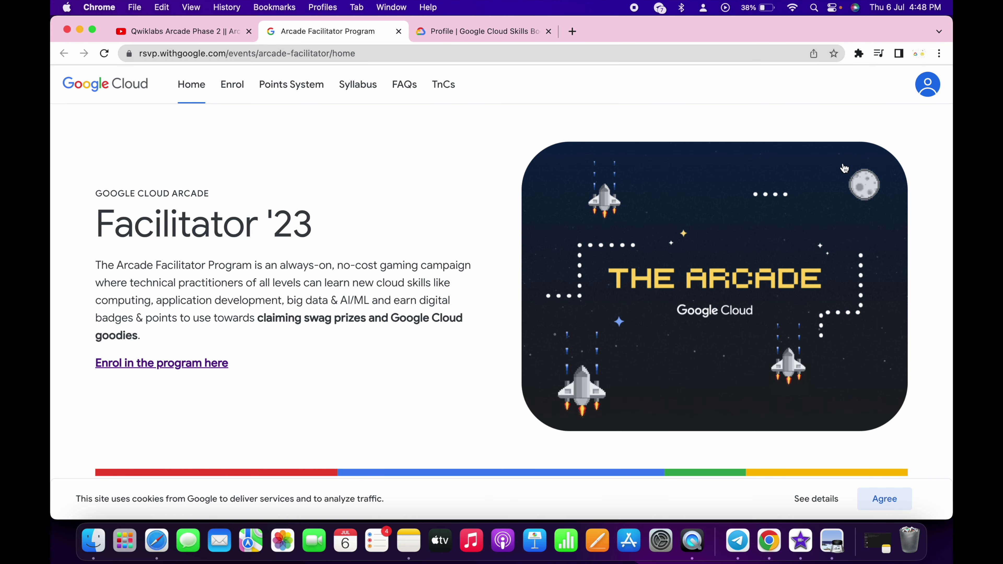
left_click(927, 86)
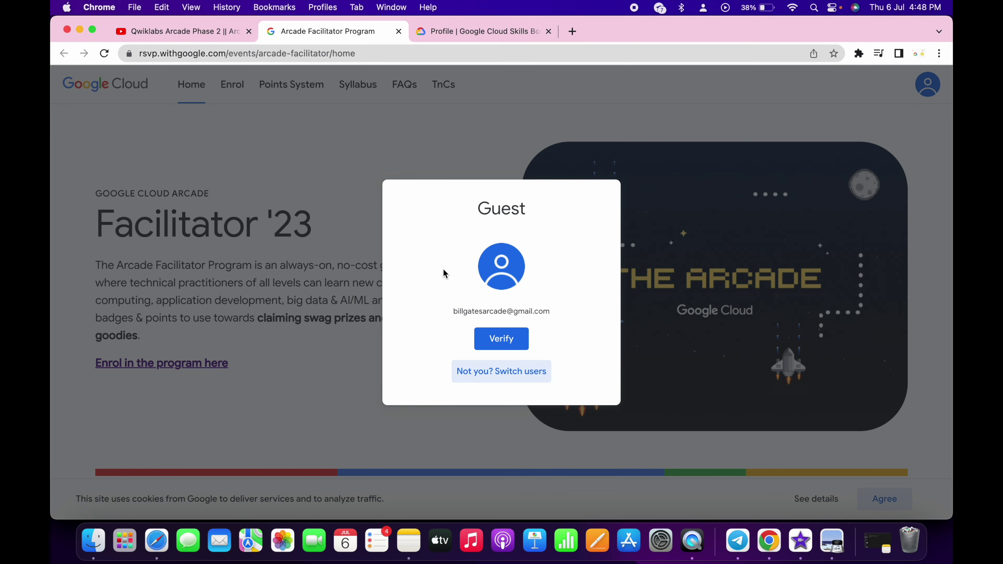
- Continue as a guest using the pasted Skills Boost e-mail, then go to the Enrol page
left_click(505, 378)
left_click(468, 296)
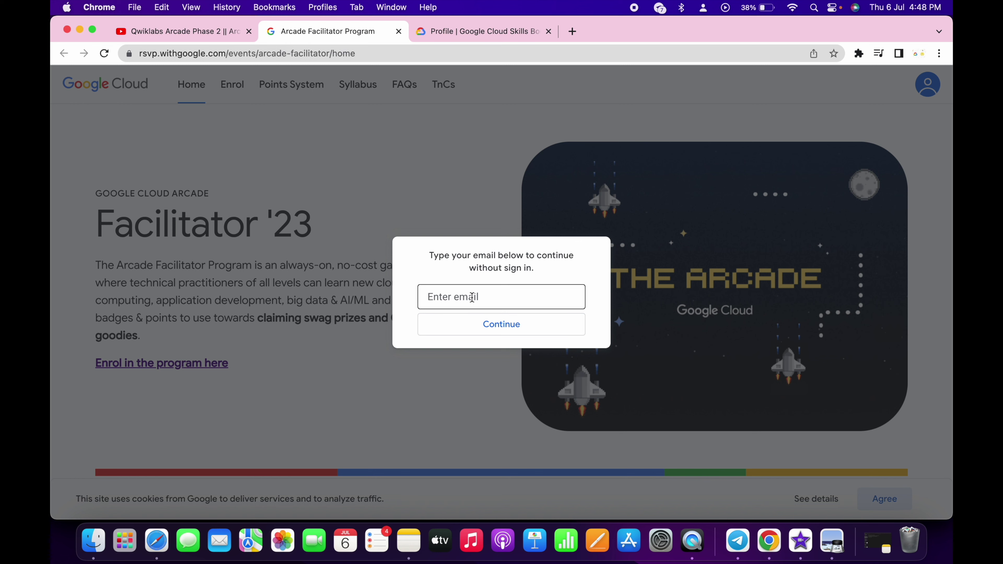
key("super+v")
left_click(512, 323)
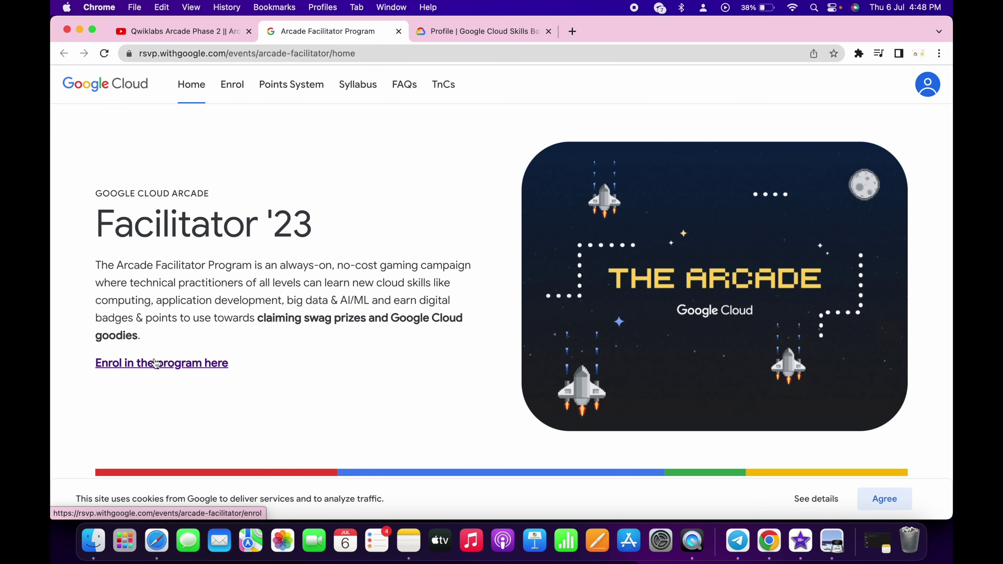
left_click(145, 363)
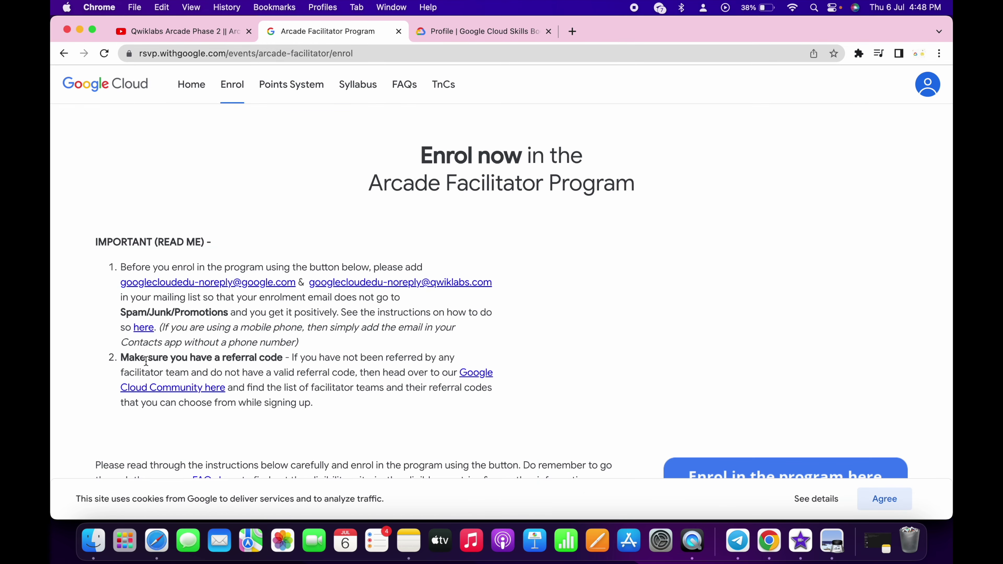
- Launch the enrolment form from the Enrol page and pass the reCAPTCHA robot check
scroll(658, 365, "down", 4)
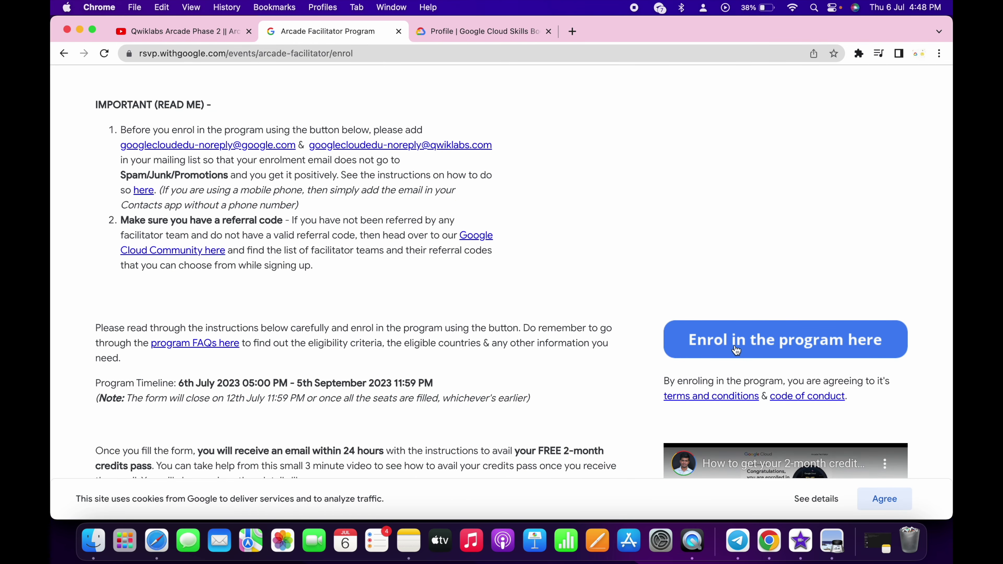
left_click(768, 346)
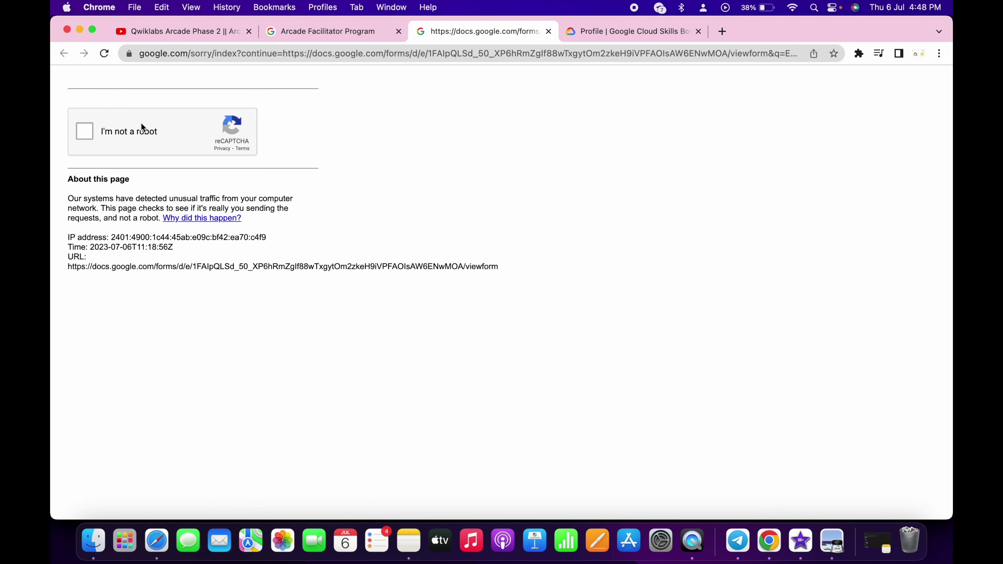
left_click(129, 132)
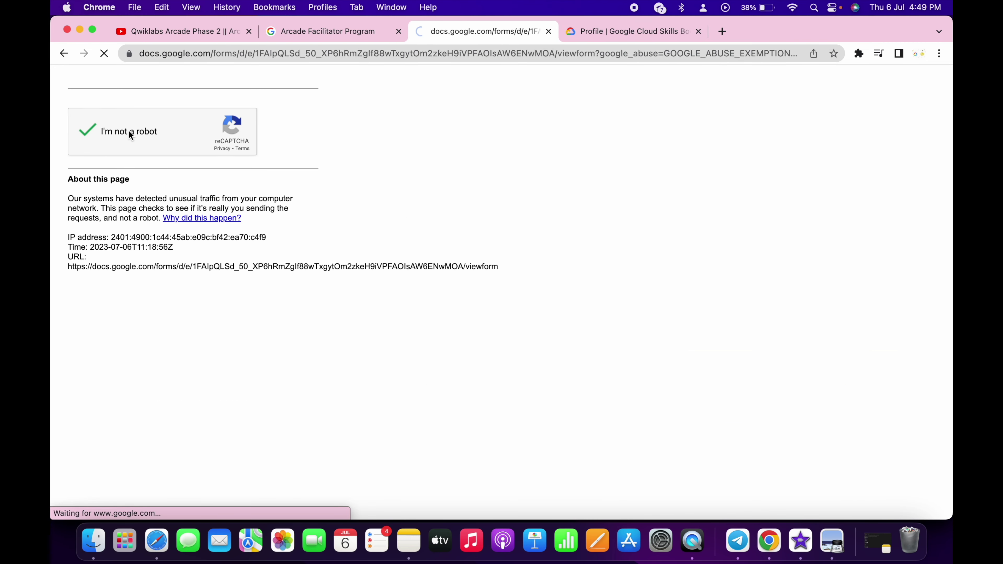
- Switch the enrolment form to the Skills Boost account so its Email field is pre-filled
scroll(463, 241, "down", 8)
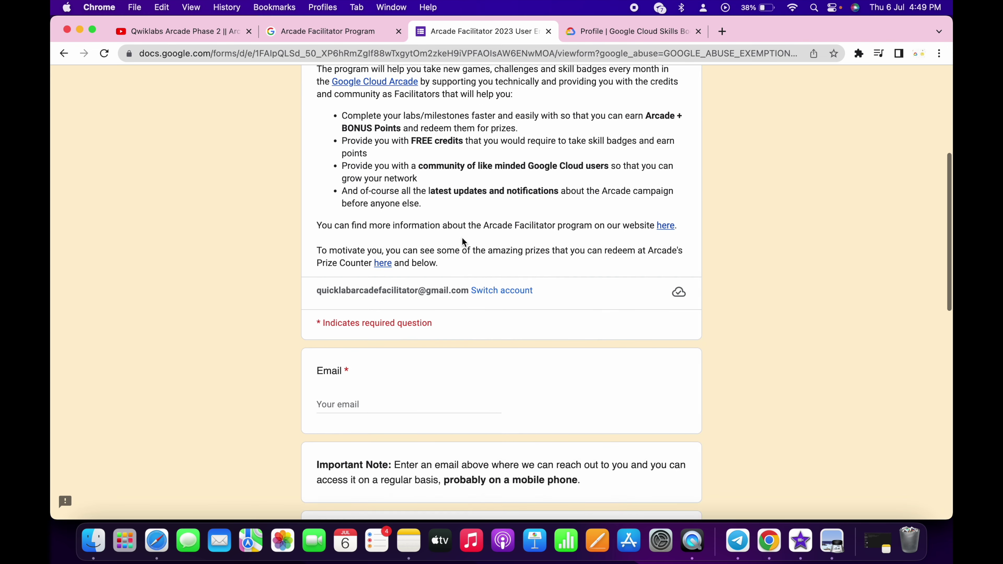
scroll(463, 242, "down", 1)
left_click_drag(318, 263, 442, 263)
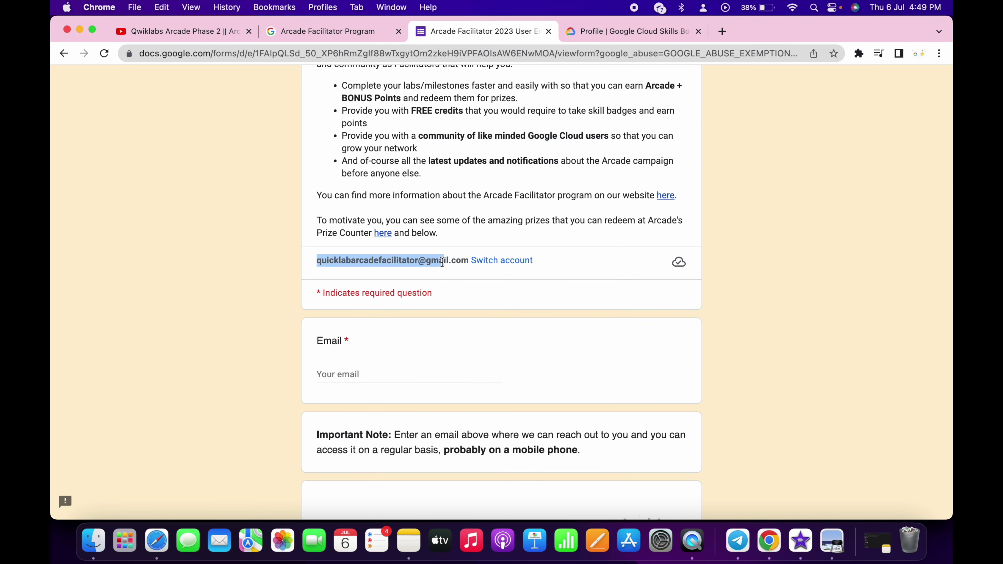
left_click(491, 261)
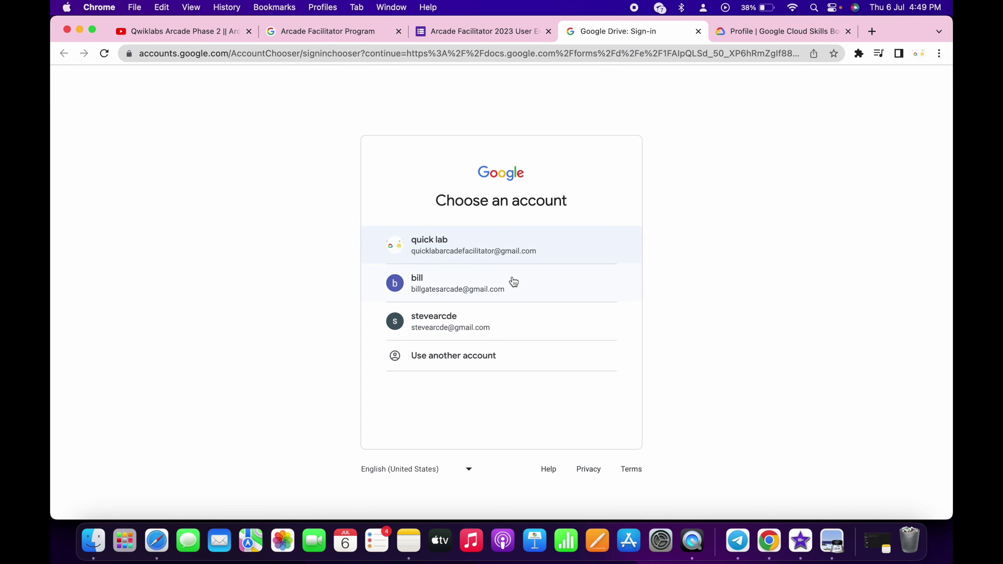
left_click(436, 328)
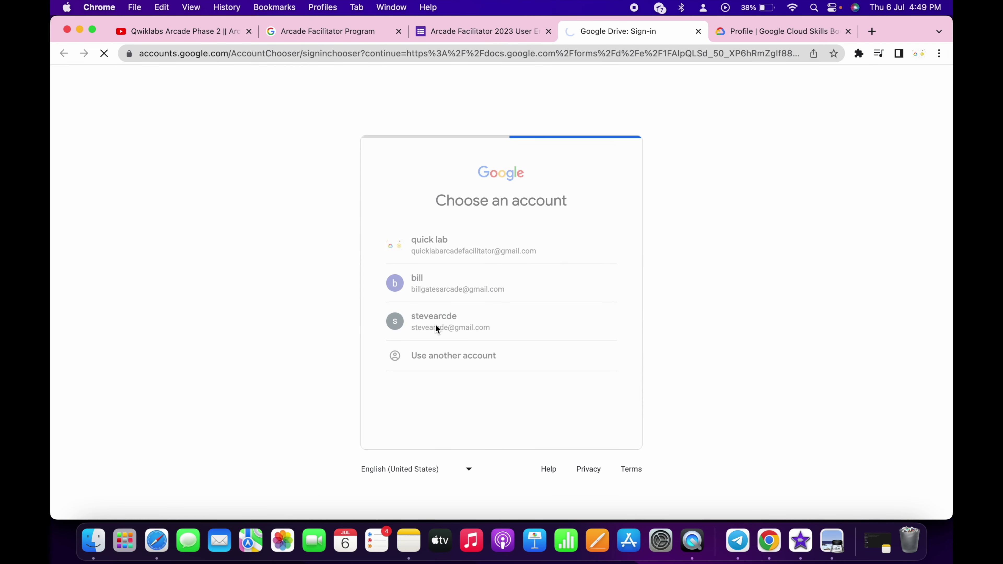
scroll(434, 325, "down", 8)
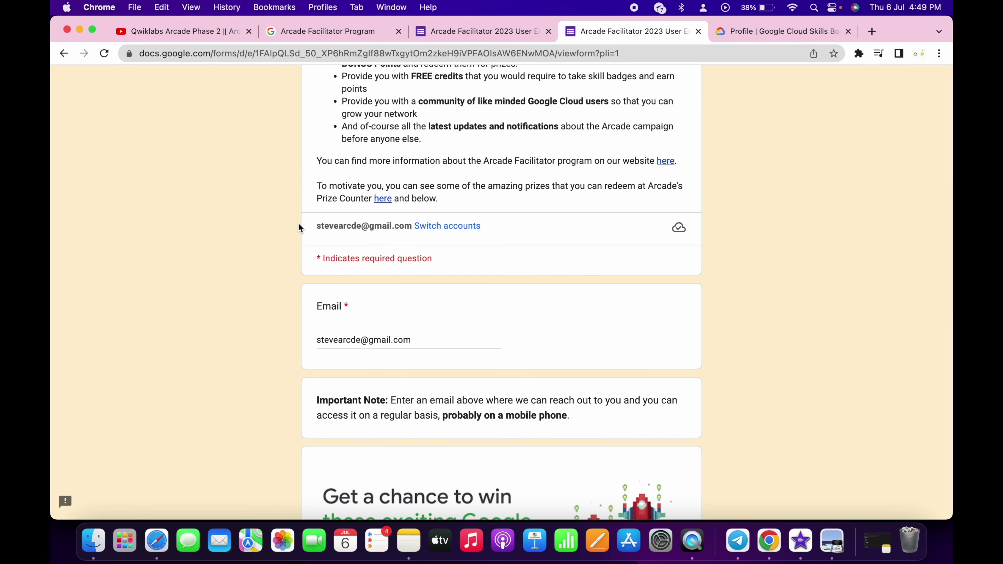
- Move past the form's first page and submit the terms page with 'Yes, I accept the terms'
scroll(378, 336, "down", 15)
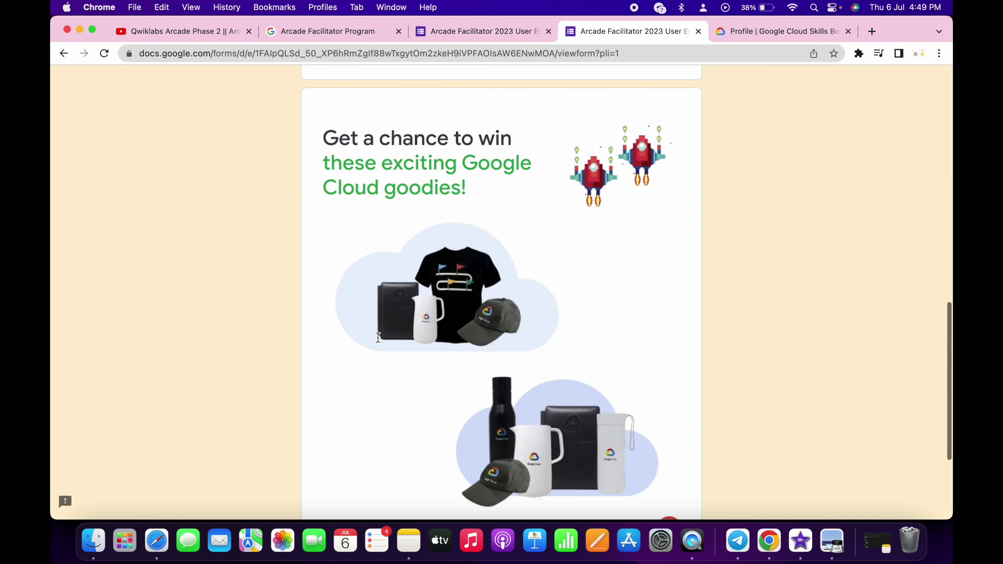
left_click(322, 418)
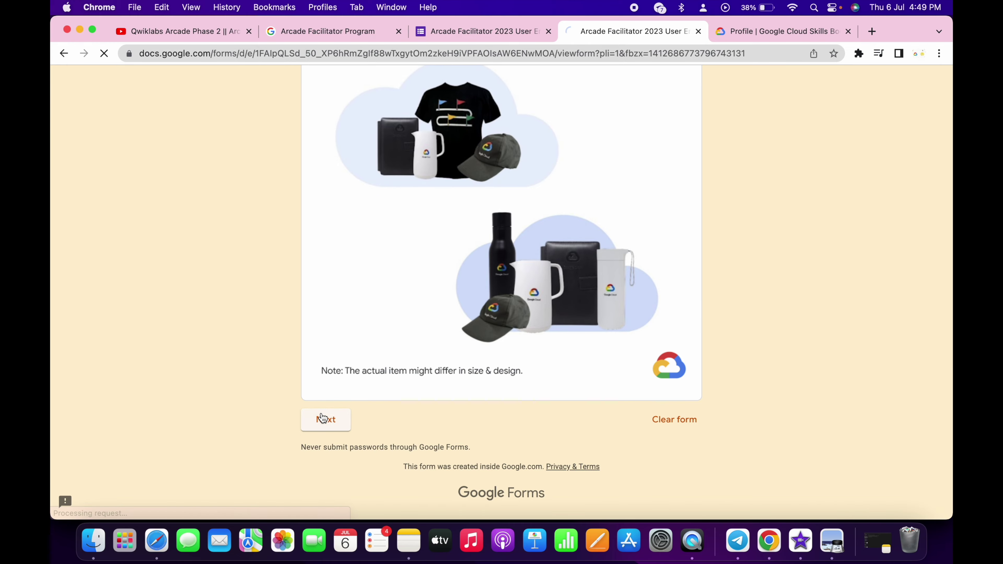
scroll(429, 399, "down", 3)
scroll(430, 399, "down", 15)
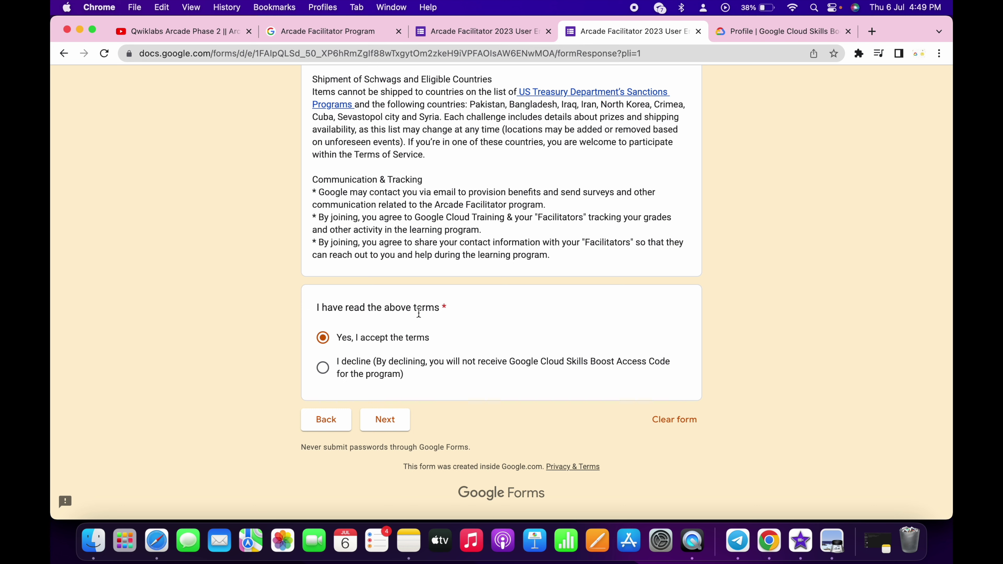
left_click(404, 425)
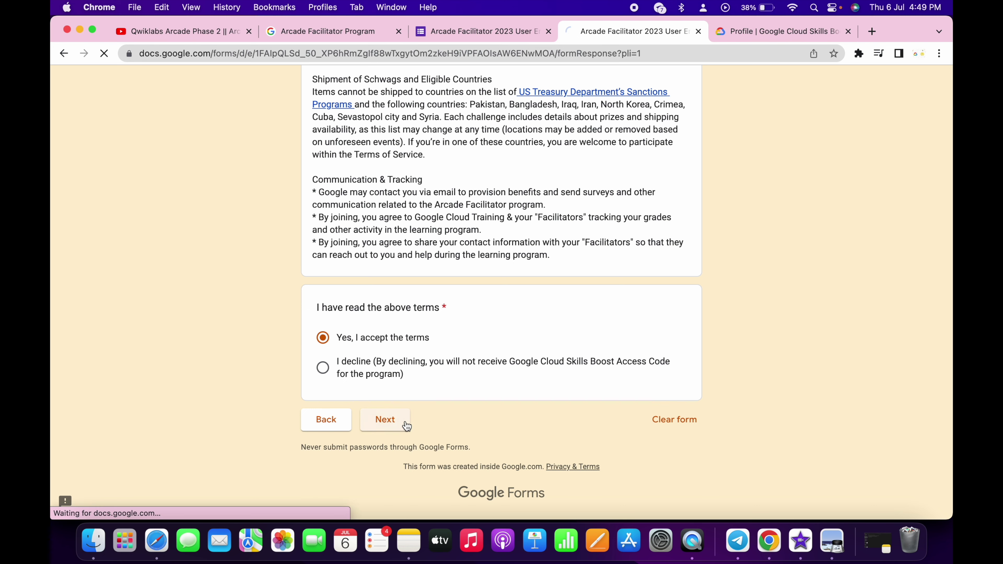
scroll(406, 425, "down", 5)
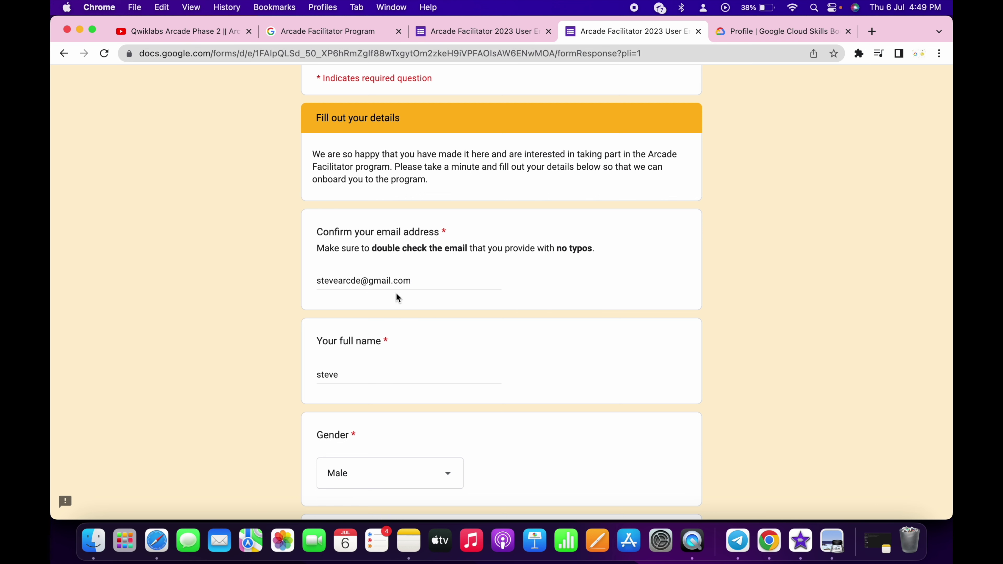
- Review the filled details (Developer, 2023 or before) and the referral code field, then continue to the profile URL section
scroll(374, 349, "down", 3)
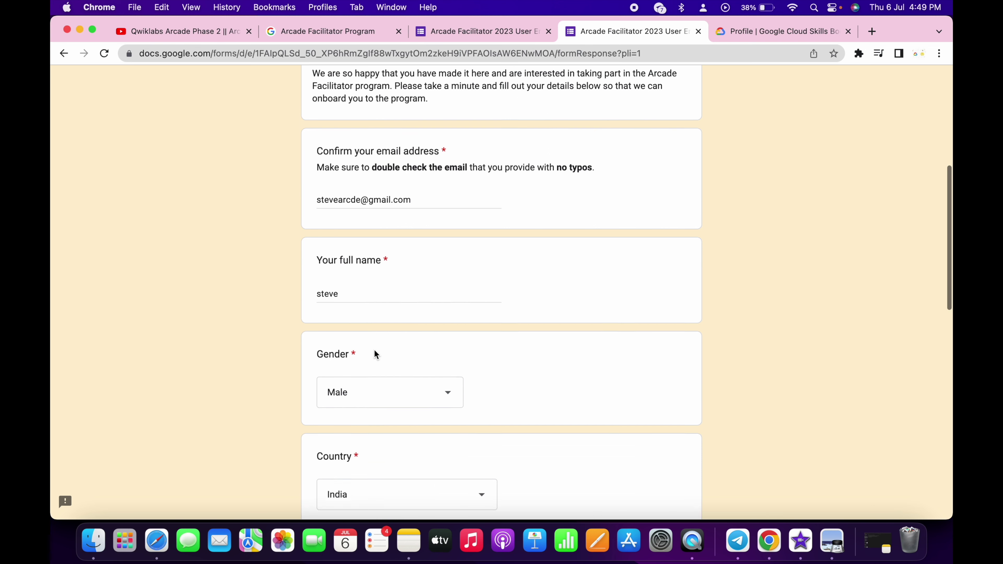
scroll(356, 336, "down", 5)
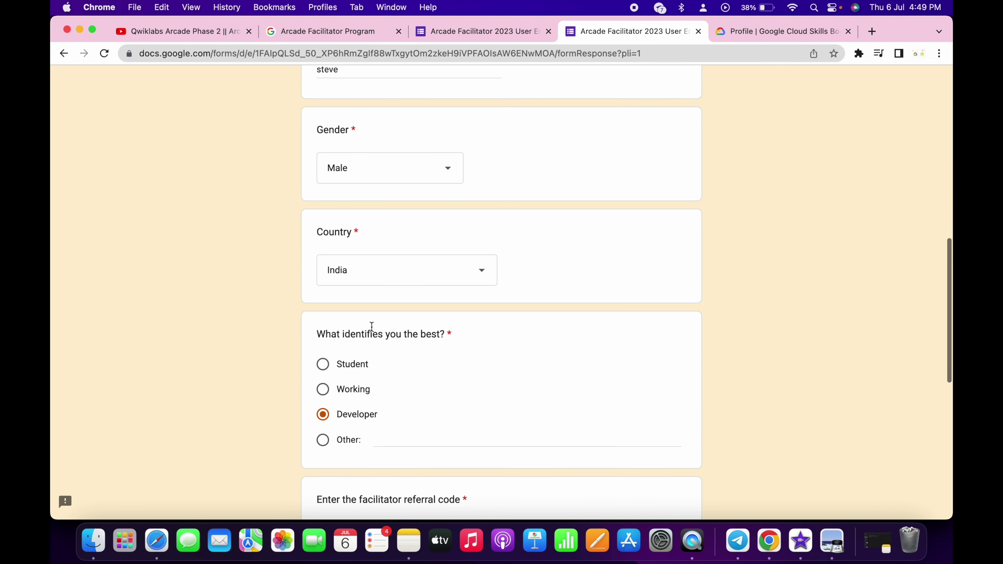
scroll(411, 358, "down", 4)
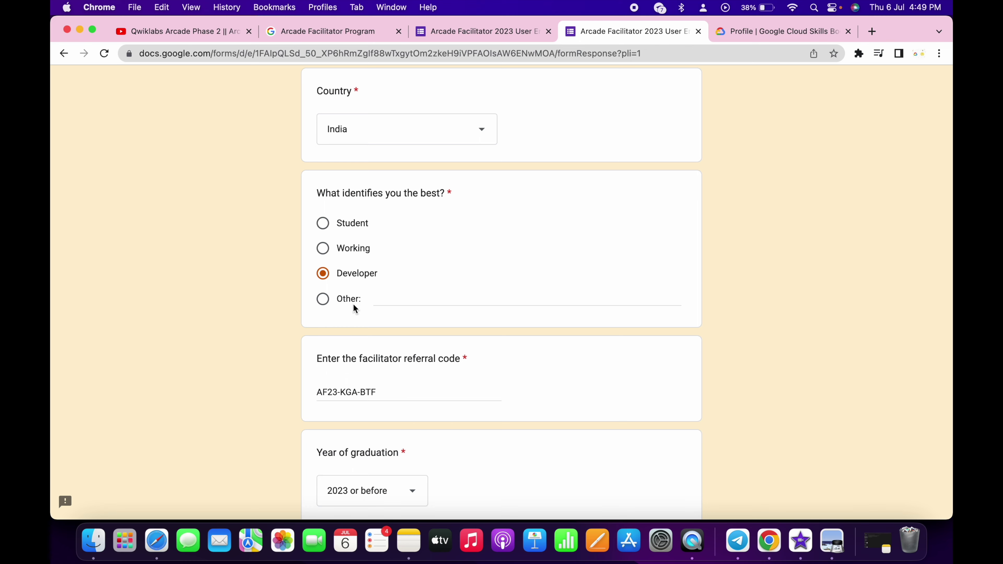
scroll(353, 306, "down", 3)
left_click_drag(318, 233, 452, 239)
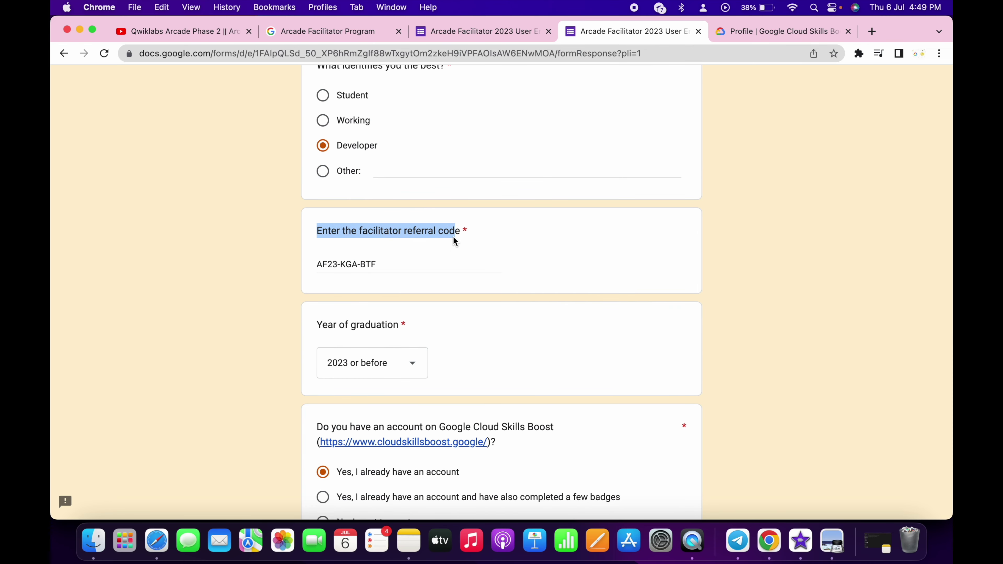
left_click(398, 265)
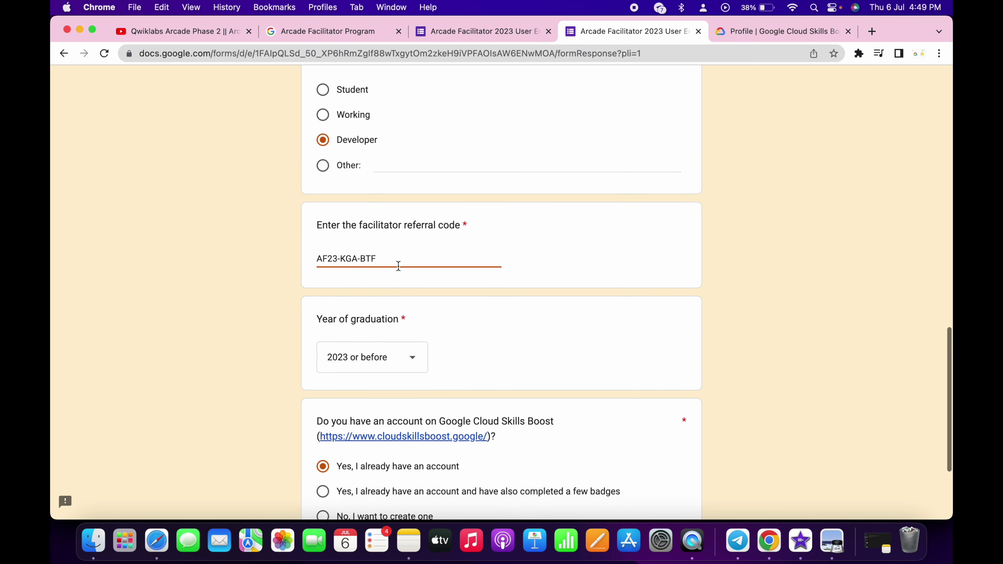
scroll(399, 264, "down", 3)
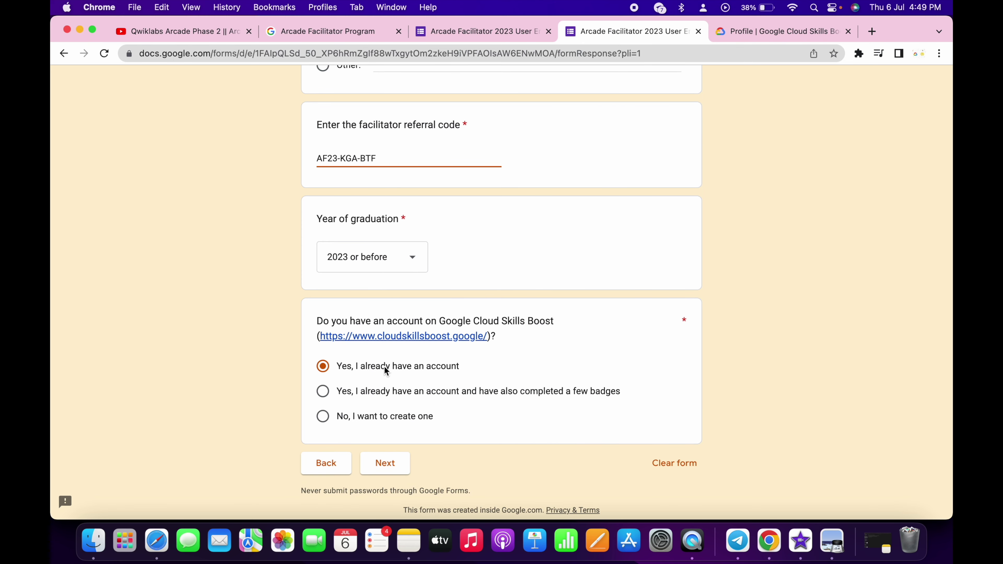
left_click(382, 466)
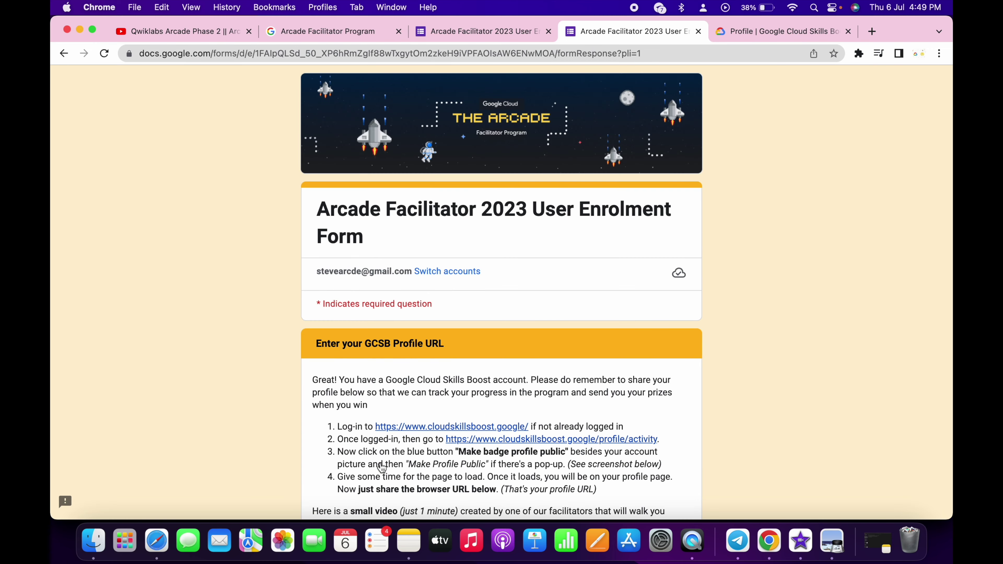
- Check the public profile URL against the Skills Boost profile, then continue to 'A few last steps...'
scroll(381, 467, "down", 5)
scroll(381, 467, "down", 8)
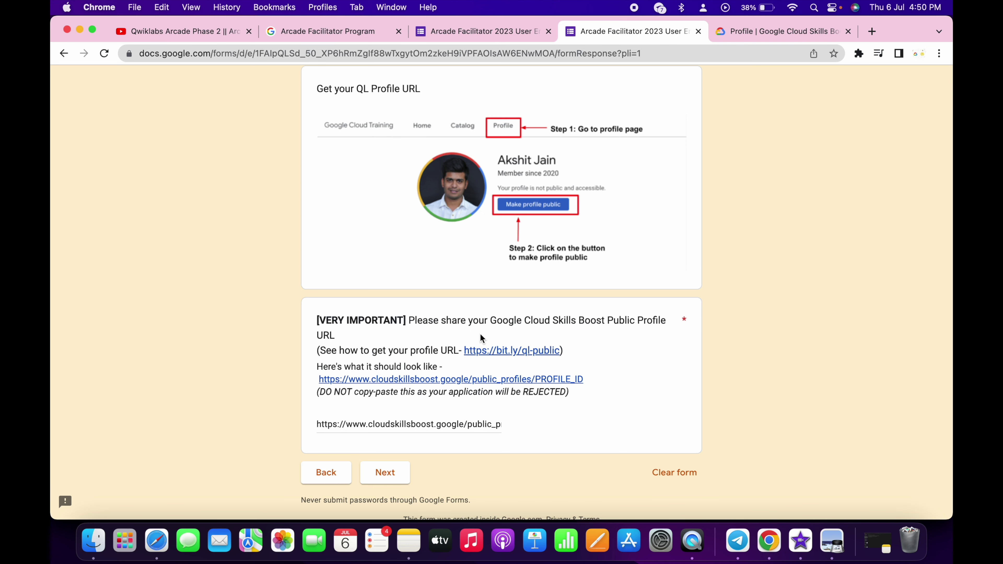
left_click(766, 31)
left_click(338, 140)
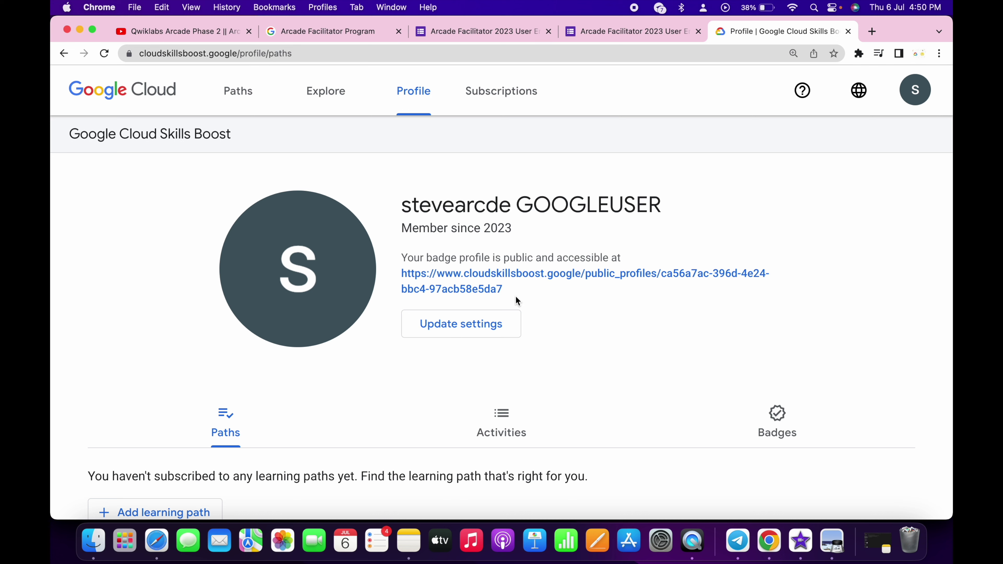
left_click(596, 30)
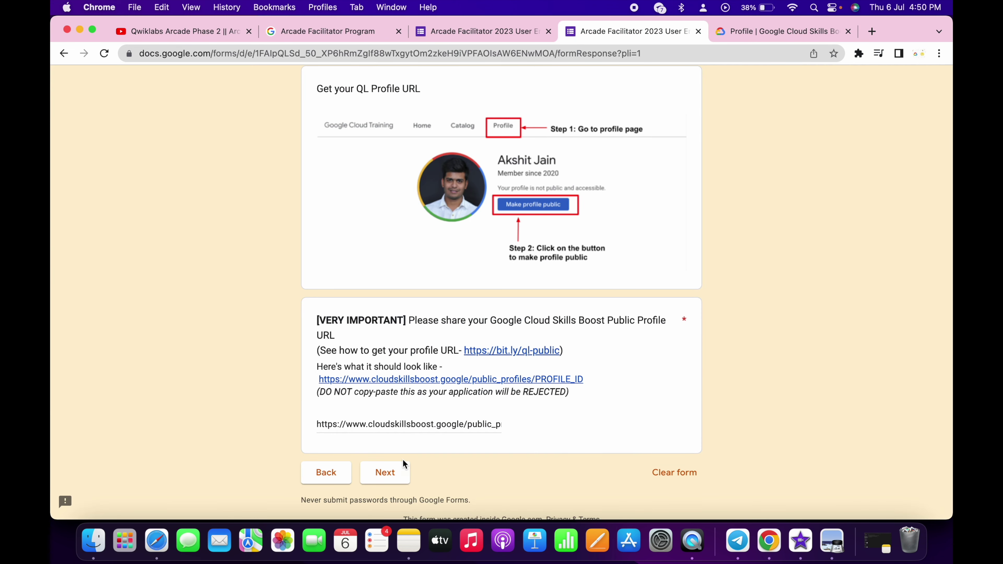
left_click(395, 472)
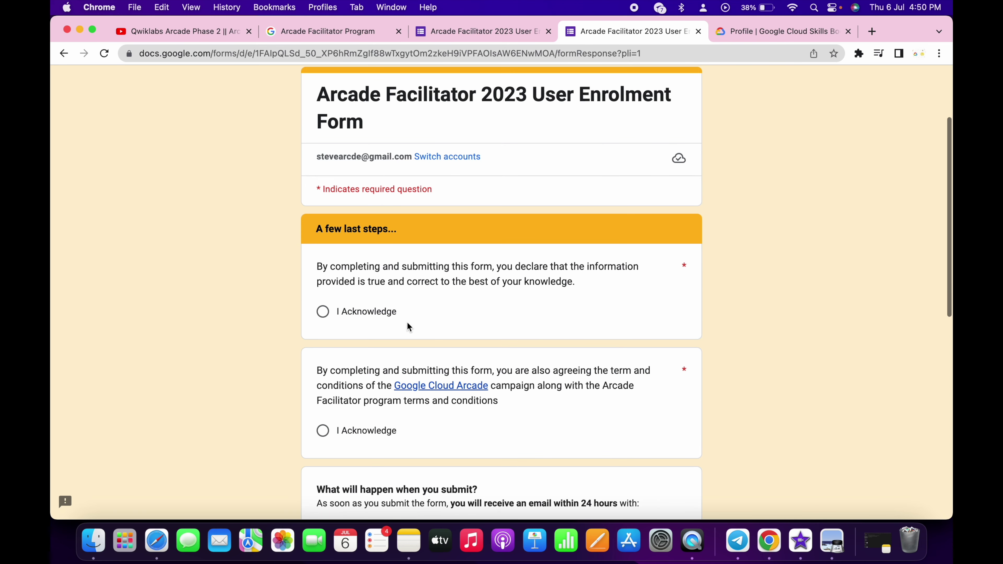
- Select both 'I Acknowledge' options and submit the enrolment form
left_click(323, 312)
left_click(323, 431)
scroll(334, 432, "down", 10)
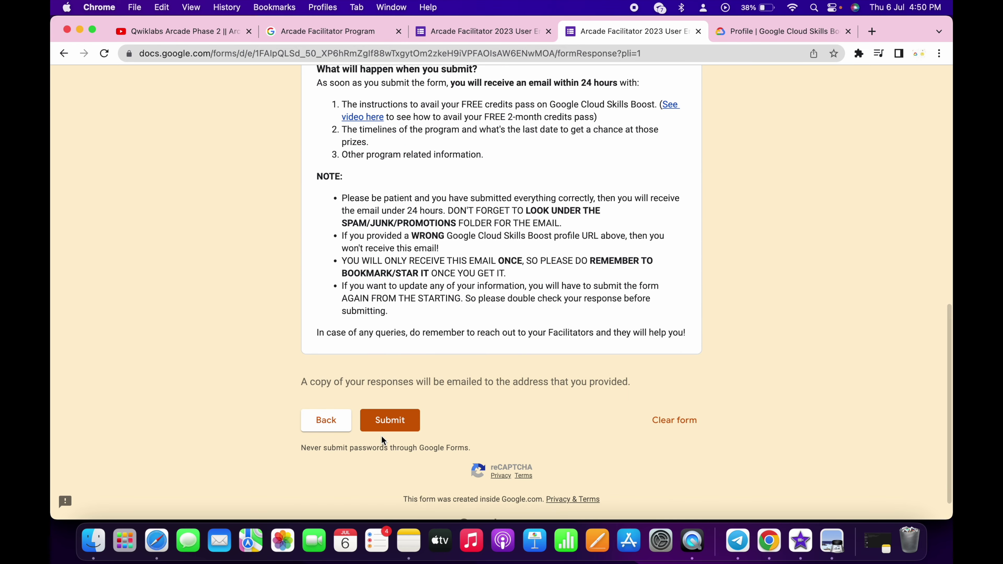
left_click(386, 425)
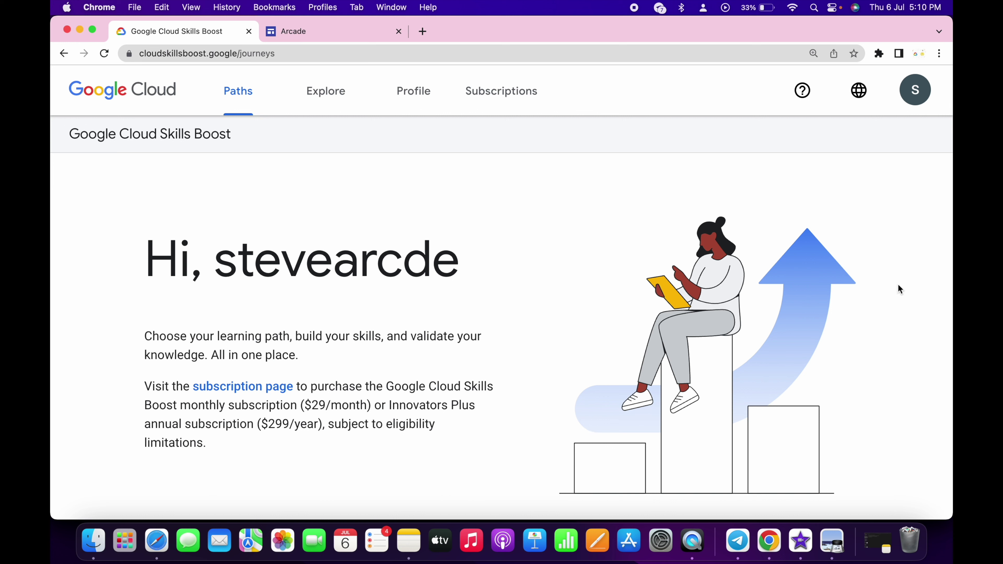
- Copy the Skills Boost account e-mail and paste it into the Arcade Email Address field
left_click(914, 90)
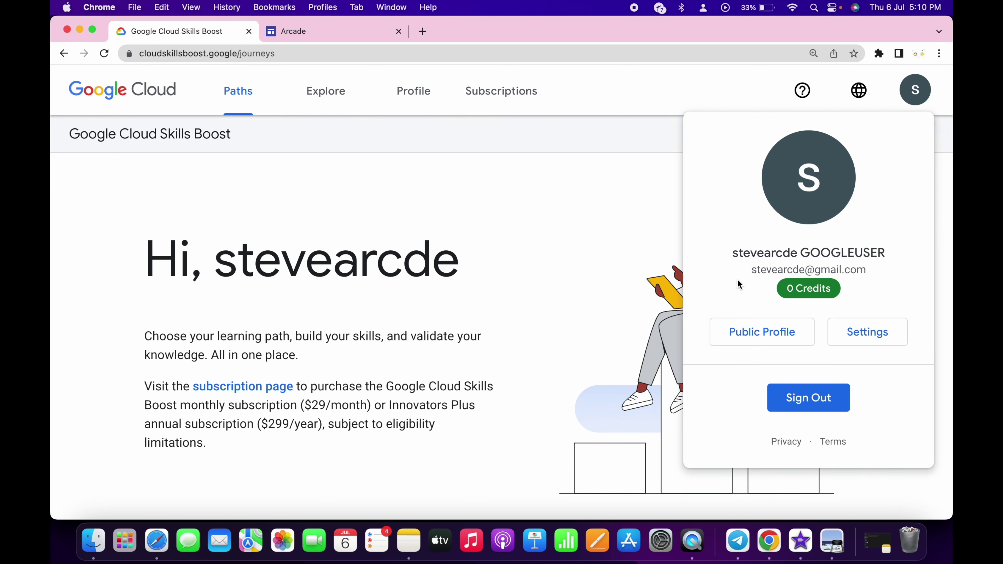
left_click_drag(750, 269, 871, 272)
key("super+c")
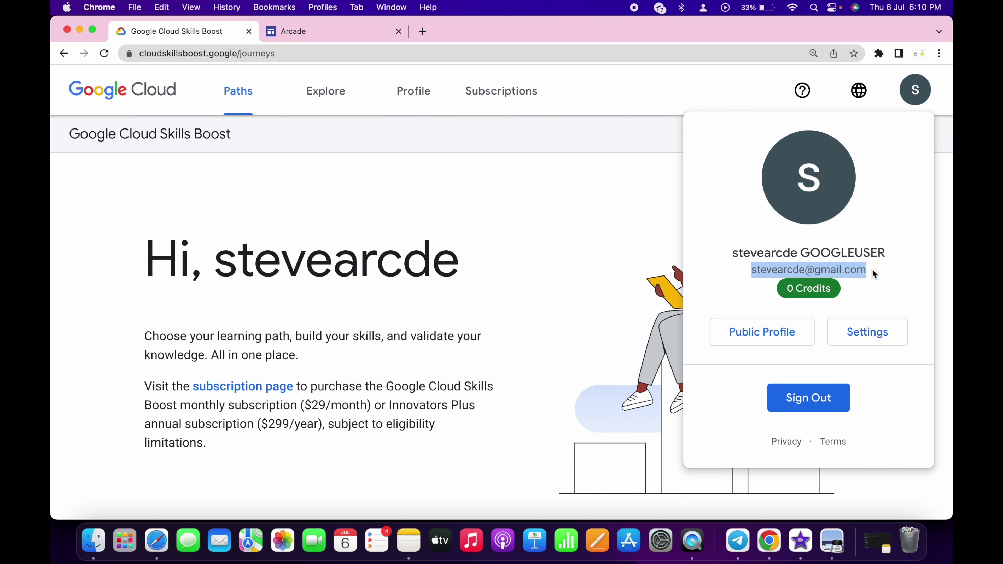
left_click(337, 39)
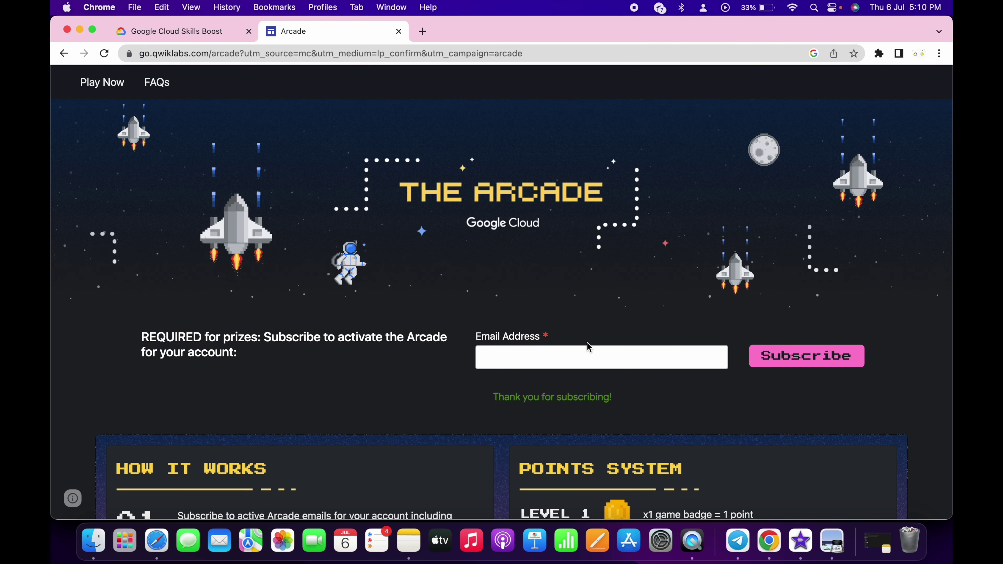
left_click(575, 347)
key("super+v")
- Subscribe the pasted e-mail to the Arcade and return to Cloud Skills Boost
left_click(783, 357)
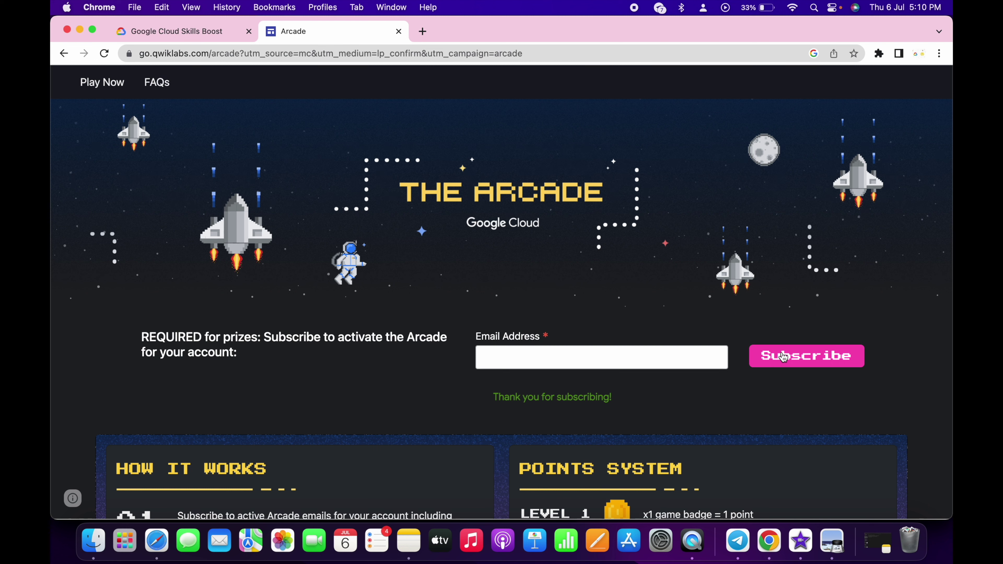
left_click(173, 31)
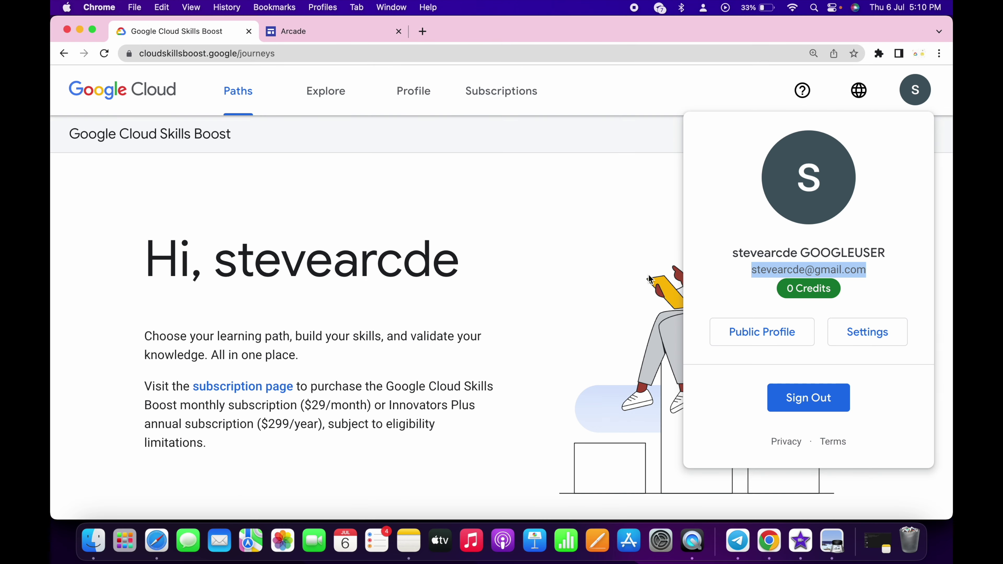
- In account settings, tick product update emails and extended time accommodations under Other, then save
left_click(854, 338)
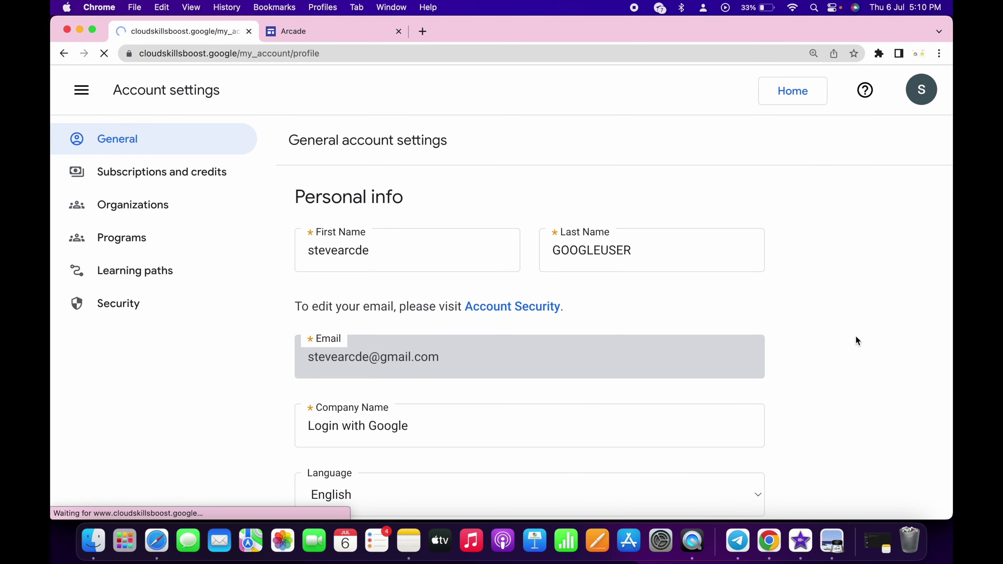
scroll(555, 285, "down", 10)
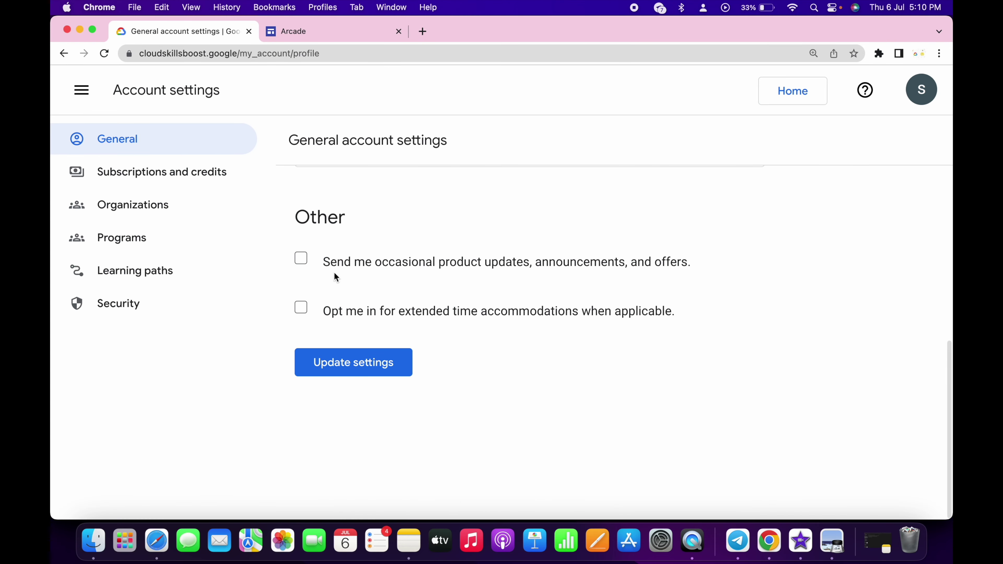
left_click(301, 258)
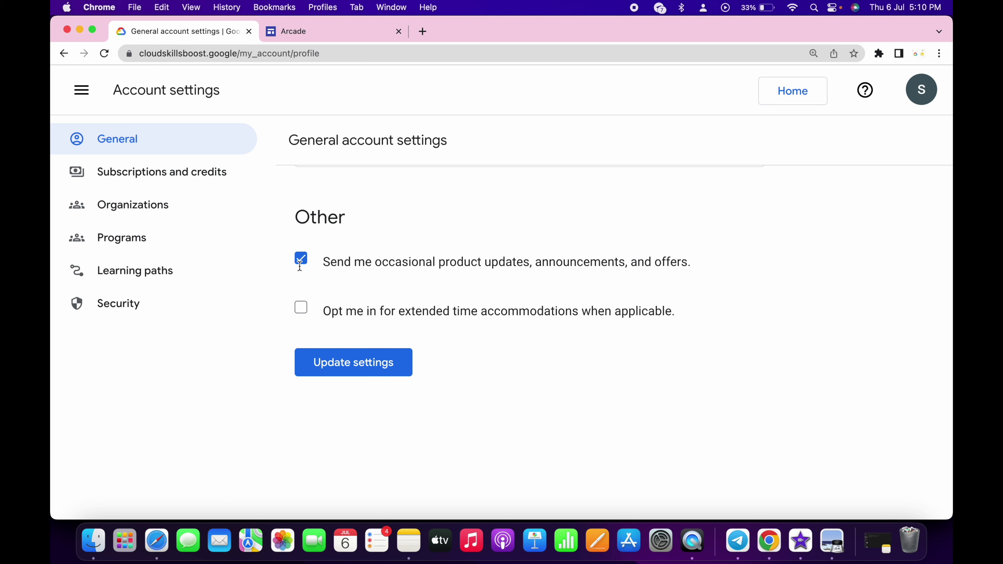
left_click(301, 307)
left_click(359, 368)
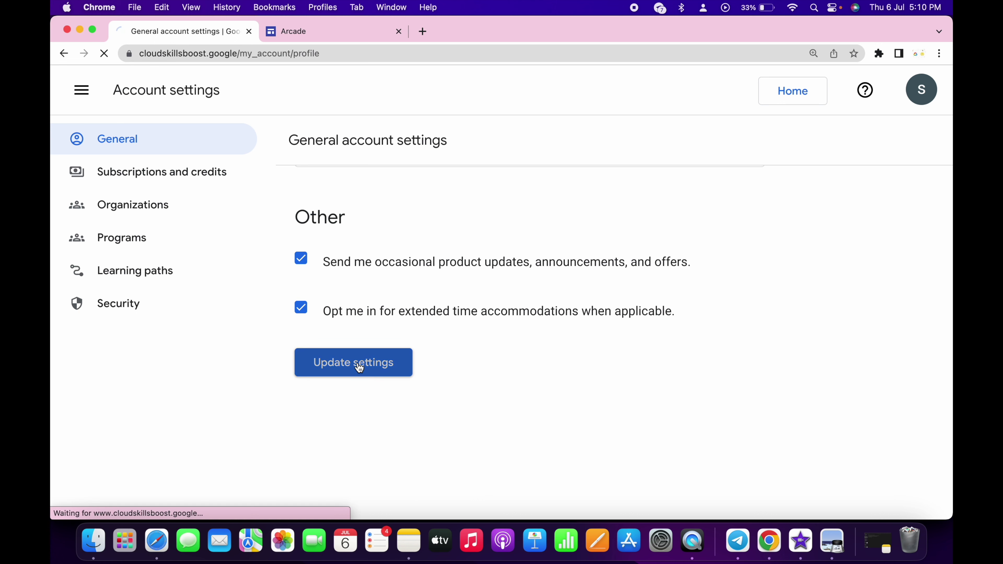